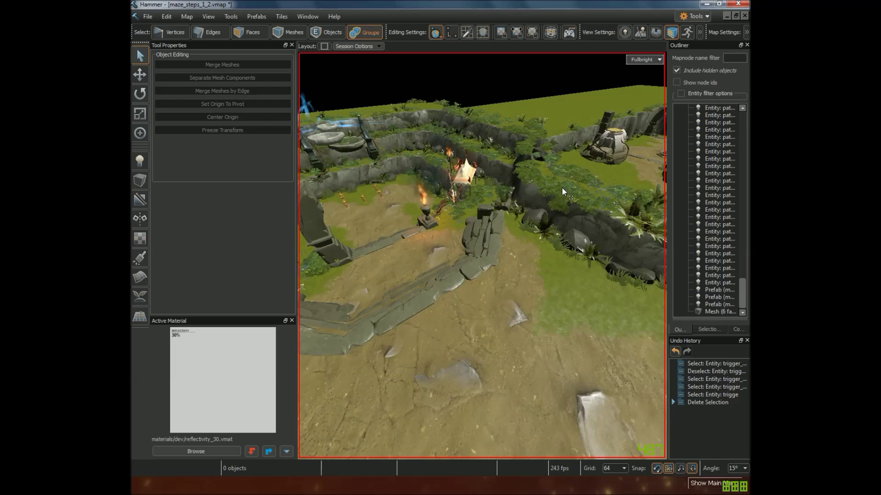
# - Filter the material library by "tools" and make toolsheroclip.vmat the active material
pyautogui.moveTo(588, 235); pyautogui.dragTo(541, 259, button='right')
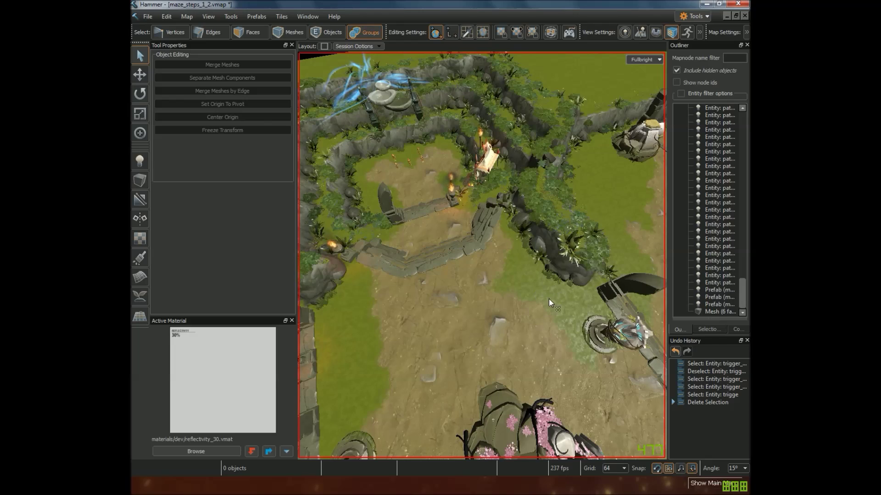
pyautogui.moveTo(573, 299)
pyautogui.mouseDown(button='right')
pyautogui.moveTo(527, 280)
pyautogui.moveTo(565, 302)
pyautogui.moveTo(576, 280)
pyautogui.moveTo(562, 285)
pyautogui.moveTo(573, 272)
pyautogui.moveTo(565, 302)
pyautogui.mouseUp(button='right')
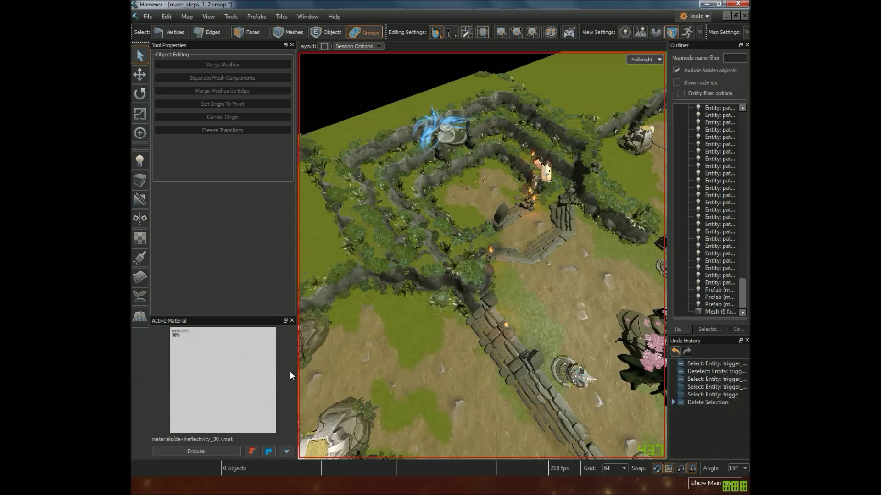
pyautogui.click(213, 451)
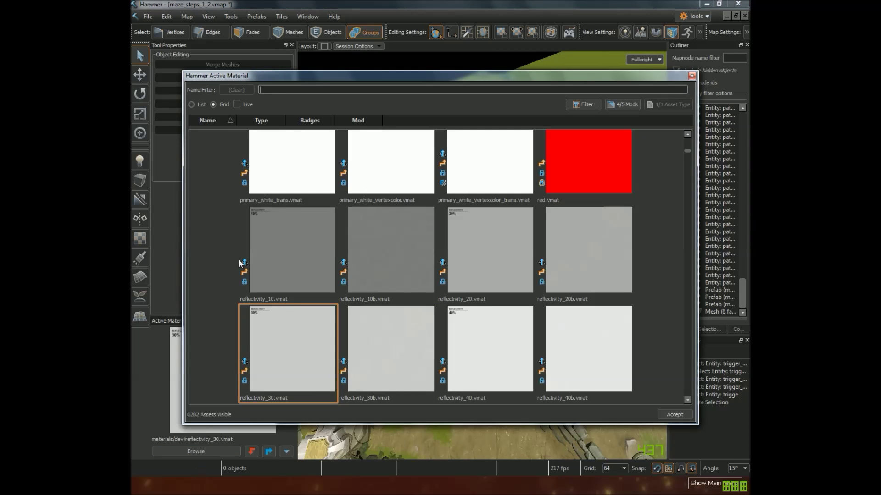
pyautogui.write('tools')
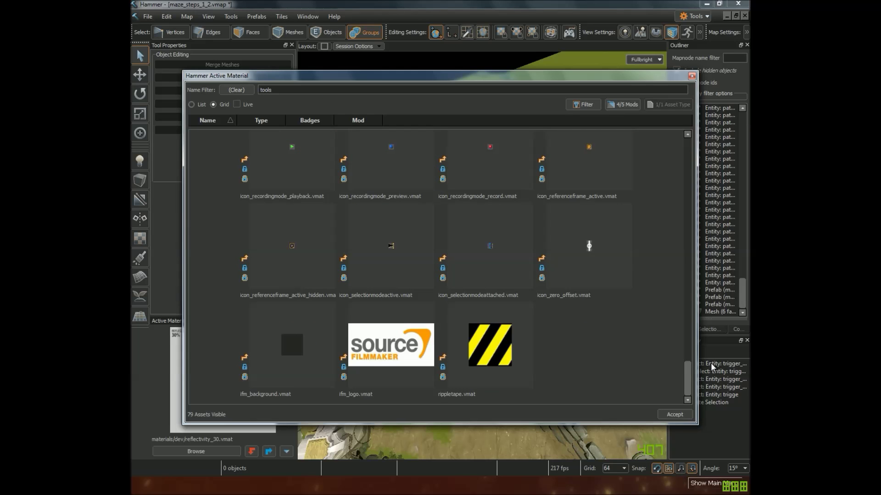
pyautogui.moveTo(685, 390); pyautogui.dragTo(699, 153)
pyautogui.scroll(-3, 646, 198)
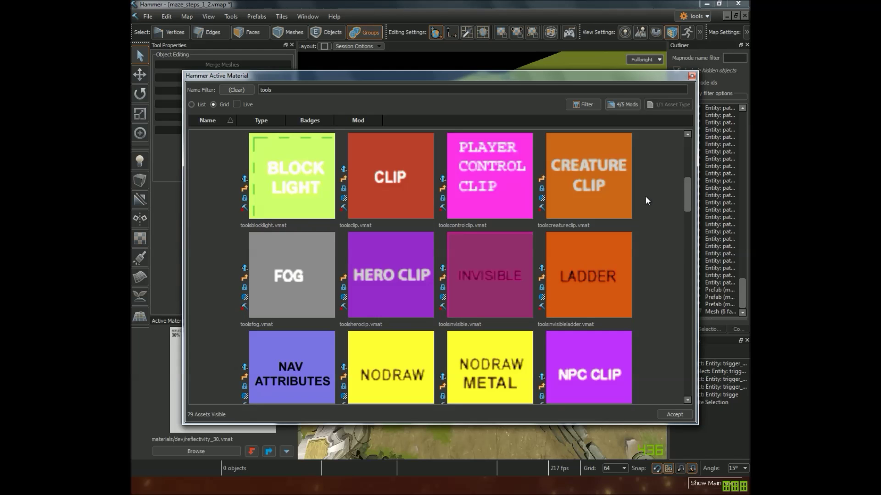
pyautogui.click(396, 293)
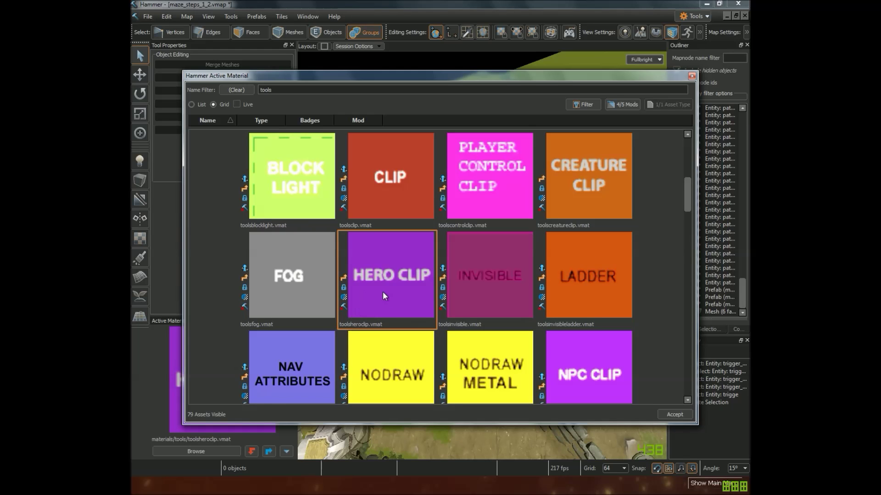
pyautogui.scroll(-3, 420, 290)
pyautogui.scroll(3, 420, 290)
pyautogui.moveTo(442, 282)
pyautogui.click(672, 414)
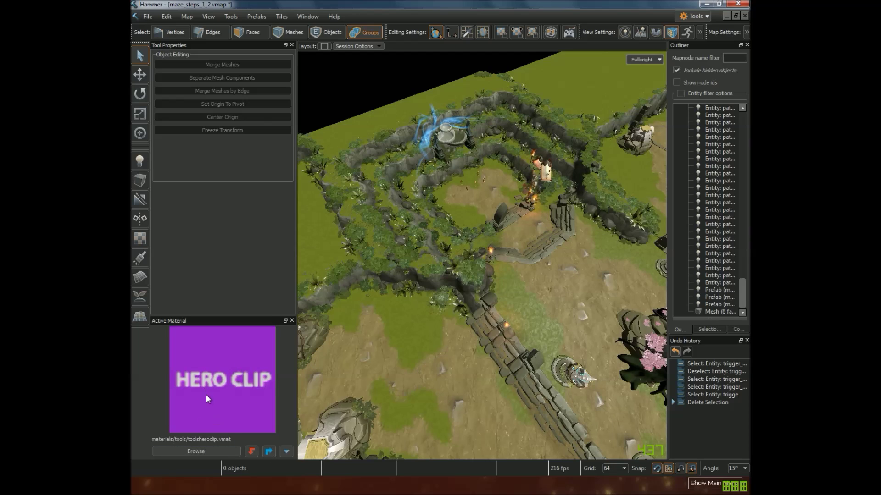
# - Draw a block about 2688 by 1152 units over the rear of the maze, covering the glowing blue fountain
pyautogui.click(141, 181)
pyautogui.moveTo(568, 202); pyautogui.dragTo(514, 202, button='right')
pyautogui.press('w')
pyautogui.press('s')
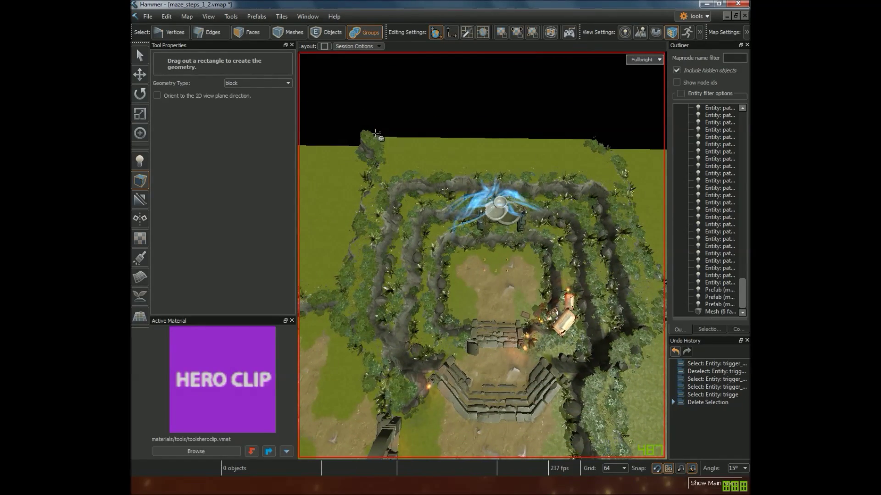
pyautogui.moveTo(379, 141); pyautogui.dragTo(637, 234)
pyautogui.press('d')
pyautogui.moveTo(637, 234); pyautogui.dragTo(574, 234, button='right')
pyautogui.press('w')
pyautogui.press('s')
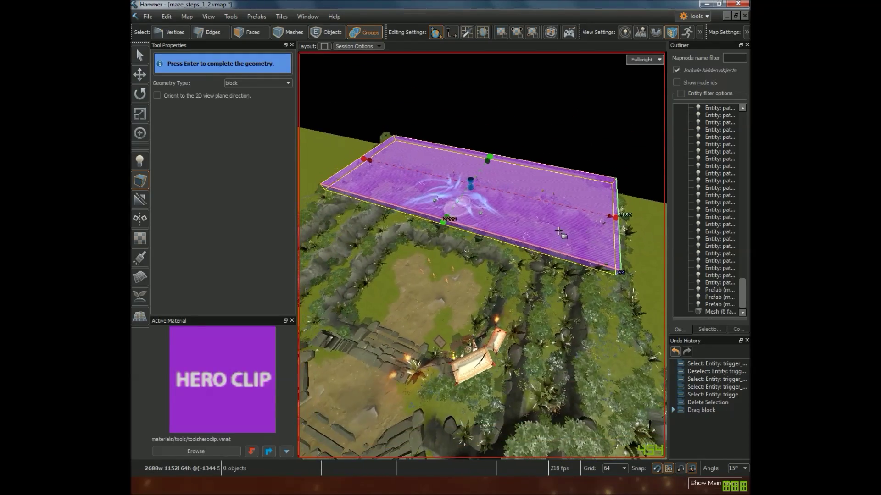
# - Raise the height of the unfinished hero clip block to 640 units
pyautogui.moveTo(470, 183); pyautogui.dragTo(472, 213)
pyautogui.moveTo(472, 213); pyautogui.dragTo(563, 244, button='right')
pyautogui.press('s')
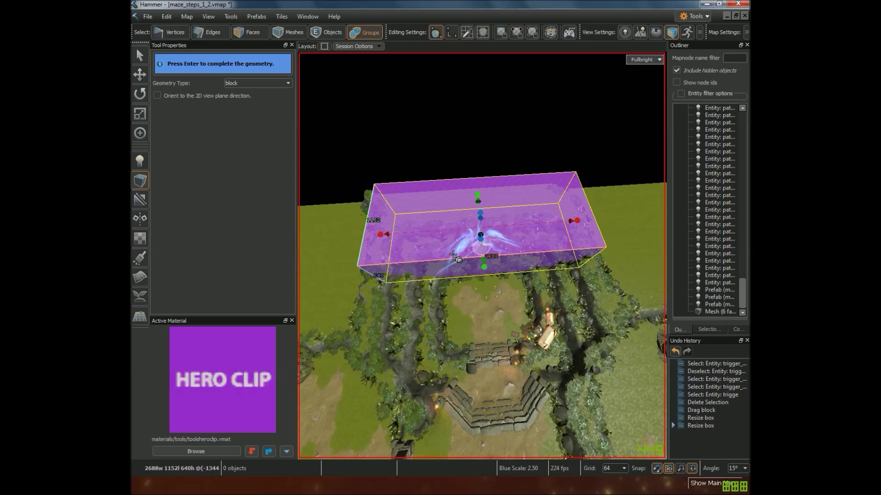
pyautogui.press('shift')
pyautogui.keyDown('shift'); pyautogui.moveTo(445, 249); pyautogui.dragTo(402, 253); pyautogui.keyUp('shift')
pyautogui.hotkey('ctrl', 'z')
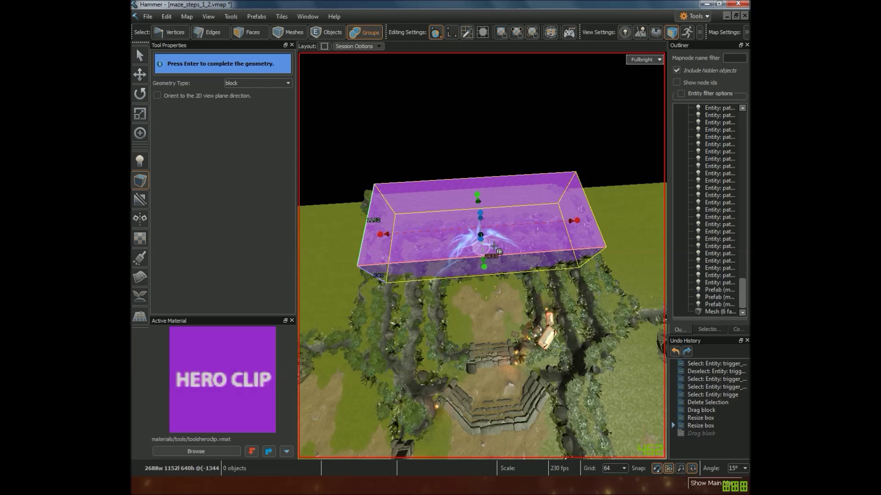
# - Complete the block geometry and turn on the display of tool materials in the 3D view
pyautogui.press('Return')
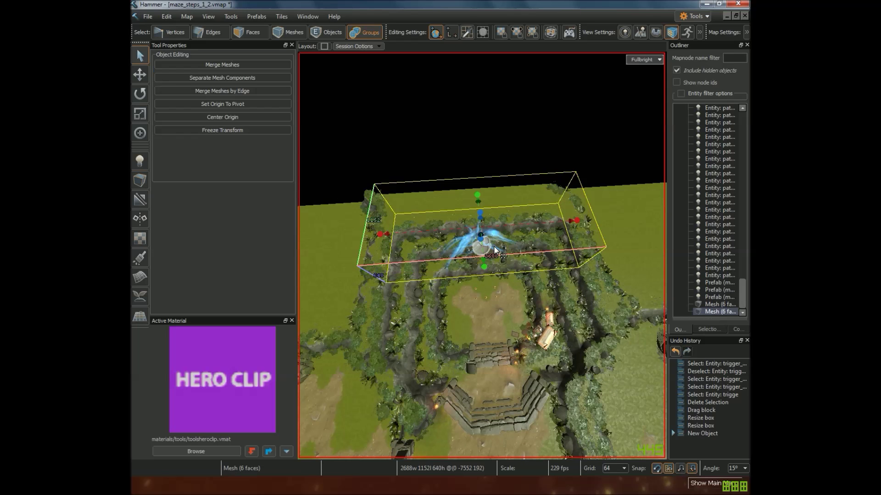
pyautogui.moveTo(496, 252); pyautogui.dragTo(550, 243, button='right')
pyautogui.moveTo(413, 238); pyautogui.dragTo(499, 257, button='right')
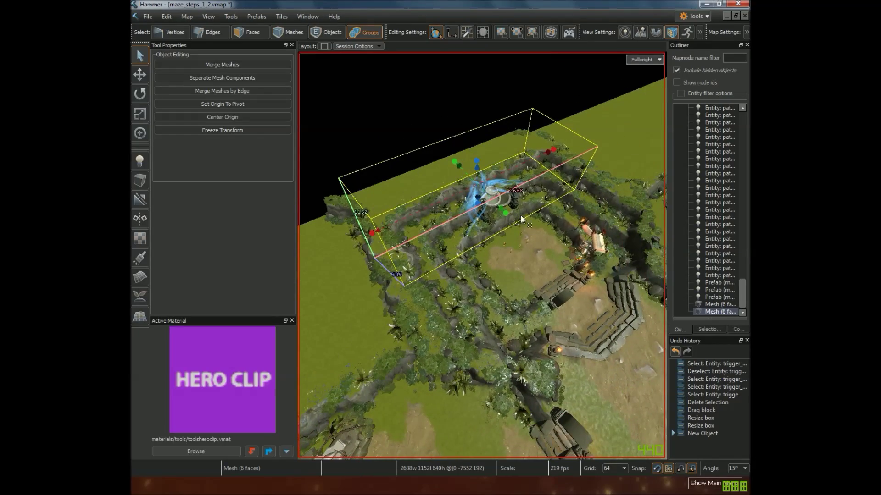
pyautogui.moveTo(552, 137); pyautogui.dragTo(394, 201, button='right')
pyautogui.press('s')
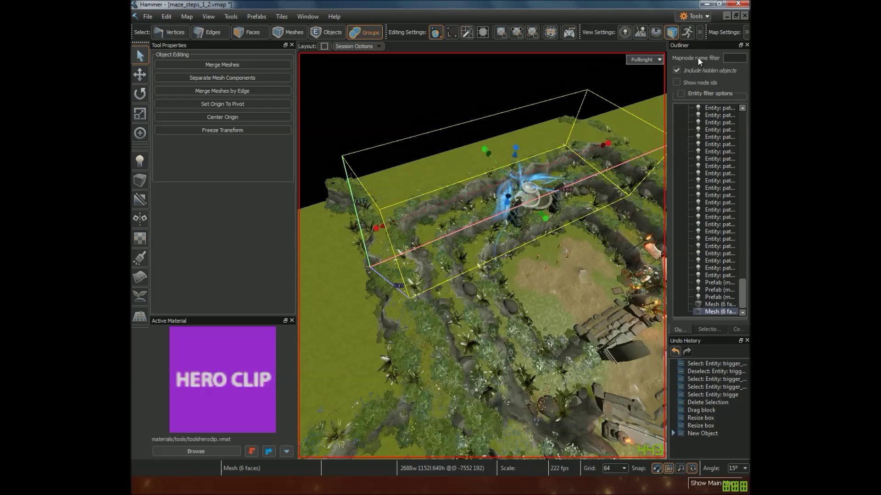
pyautogui.click(643, 35)
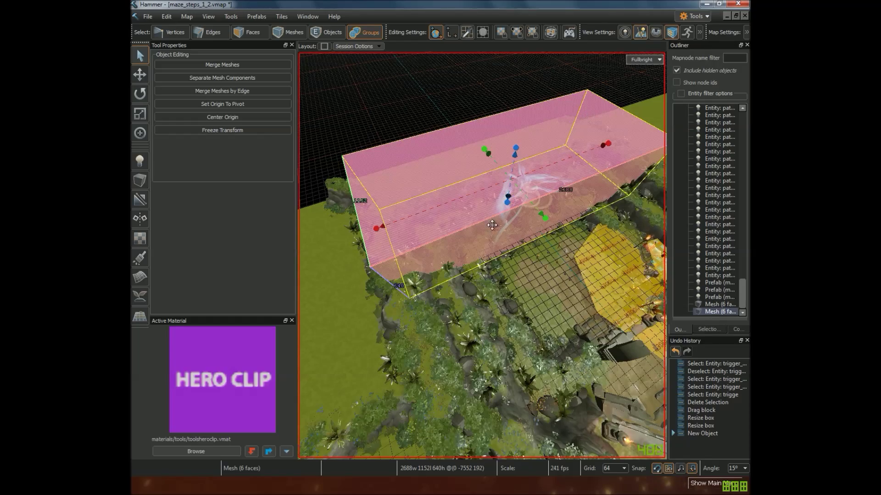
# - Extend both ends of the rear hero clip mesh over the outer walls to a width of 2816 units
pyautogui.moveTo(482, 201); pyautogui.dragTo(484, 244, button='right')
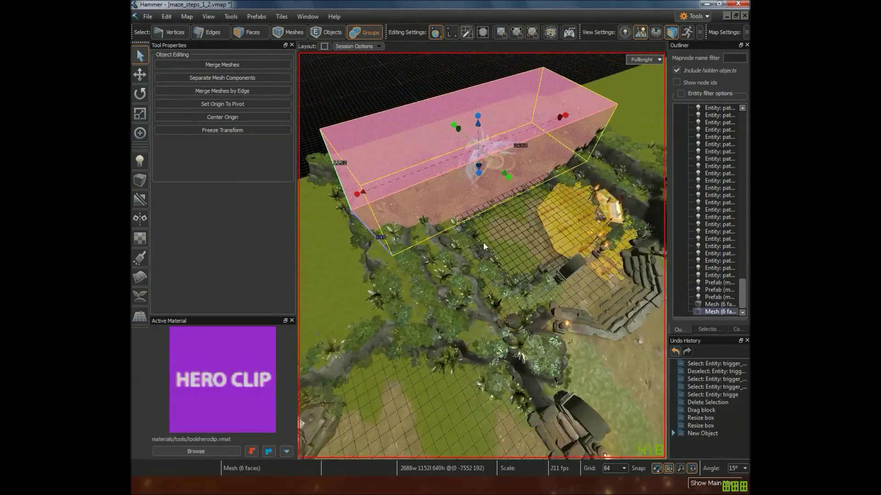
pyautogui.moveTo(582, 90); pyautogui.dragTo(582, 90, button='right')
pyautogui.moveTo(583, 194); pyautogui.dragTo(583, 194, button='right')
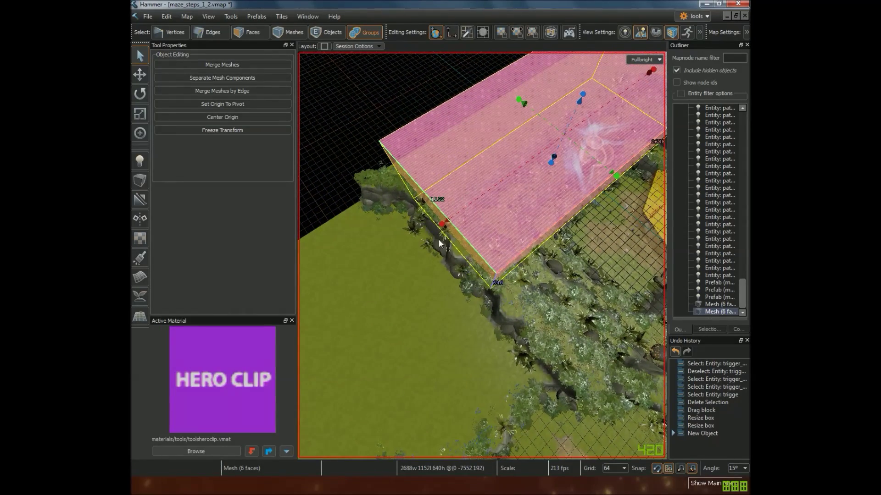
pyautogui.moveTo(442, 225); pyautogui.dragTo(435, 230)
pyautogui.moveTo(435, 230); pyautogui.dragTo(435, 230, button='right')
pyautogui.moveTo(592, 254); pyautogui.dragTo(535, 253, button='right')
pyautogui.moveTo(499, 254)
pyautogui.mouseDown()
pyautogui.moveTo(519, 266)
pyautogui.moveTo(515, 259)
pyautogui.mouseUp()
pyautogui.moveTo(515, 259); pyautogui.dragTo(514, 259, button='right')
# - Clone the rear hero clip mesh forward over the central clearing and its stairs
pyautogui.click(142, 78)
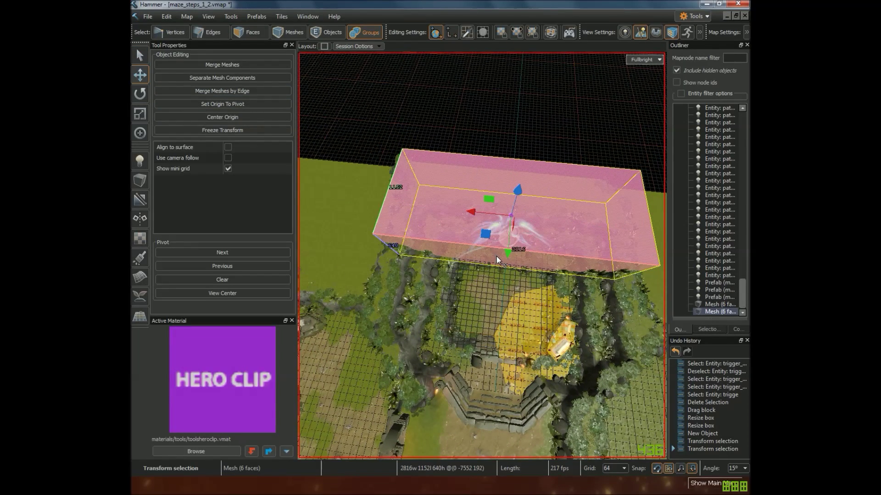
pyautogui.moveTo(485, 237)
pyautogui.keyDown('shift'); pyautogui.mouseDown()
pyautogui.moveTo(472, 275)
pyautogui.moveTo(514, 314)
pyautogui.moveTo(499, 307)
pyautogui.mouseUp(); pyautogui.keyUp('shift')
pyautogui.moveTo(499, 306)
pyautogui.mouseDown(button='right')
pyautogui.moveTo(499, 326)
pyautogui.moveTo(459, 331)
pyautogui.moveTo(486, 294)
pyautogui.moveTo(523, 312)
pyautogui.moveTo(481, 307)
pyautogui.mouseUp(button='right')
# - Scale the cloned hero clip mesh down to a width of 768 units
pyautogui.click(140, 114)
pyautogui.moveTo(522, 318)
pyautogui.mouseDown(button='right')
pyautogui.moveTo(477, 316)
pyautogui.moveTo(509, 317)
pyautogui.mouseUp(button='right')
pyautogui.moveTo(372, 253); pyautogui.dragTo(489, 287, button='right')
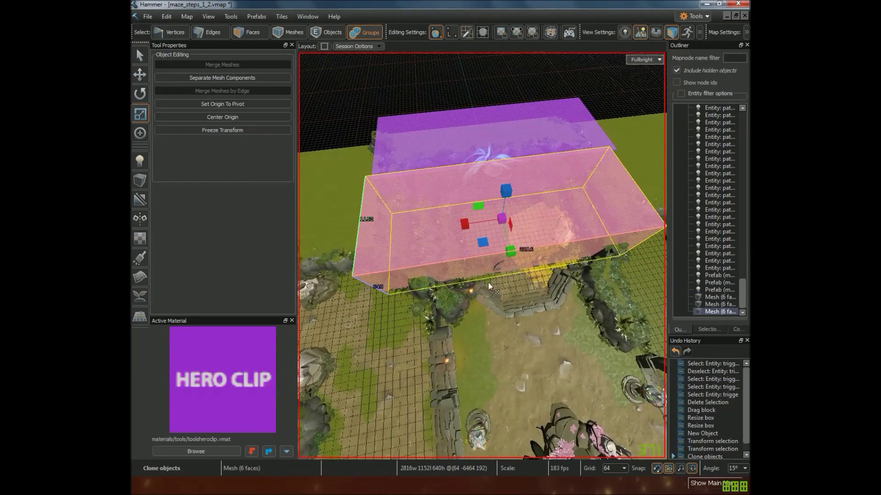
pyautogui.moveTo(464, 224); pyautogui.dragTo(491, 224)
# - Move the narrowed clone 960 units sideways onto the maze walls beside the clearing
pyautogui.press('w')
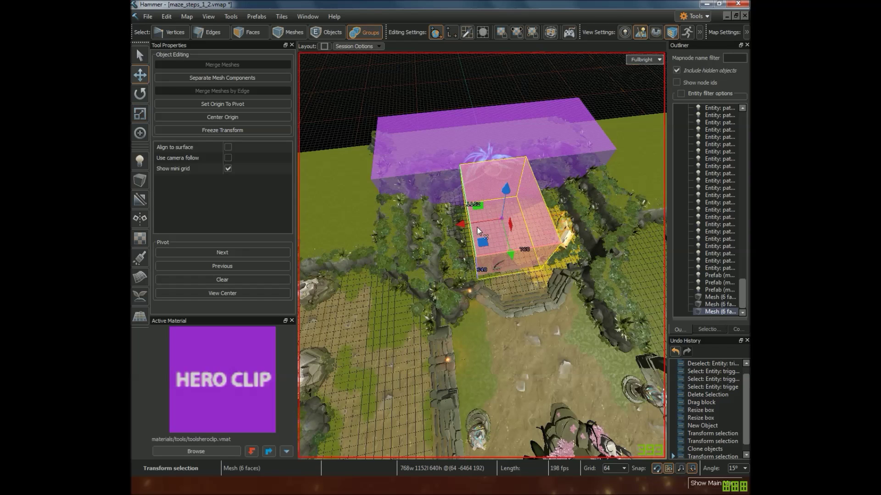
pyautogui.moveTo(503, 223); pyautogui.dragTo(419, 230)
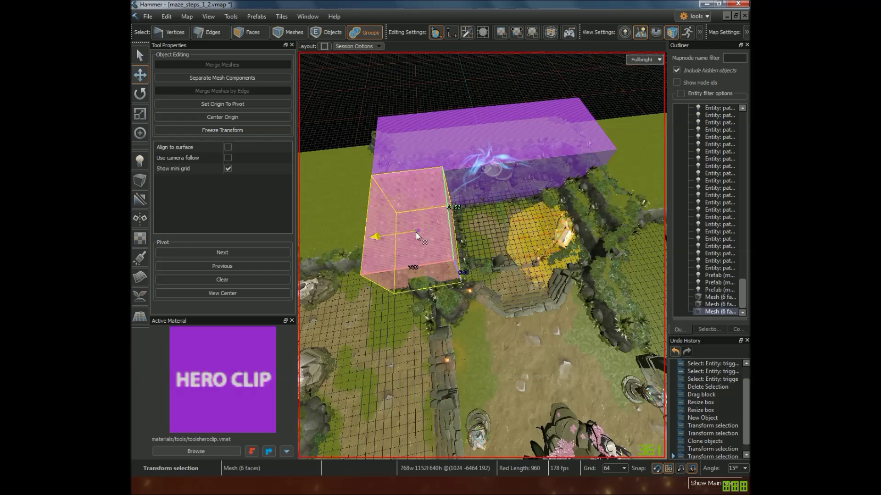
pyautogui.moveTo(415, 200); pyautogui.dragTo(420, 200, button='right')
pyautogui.press('a')
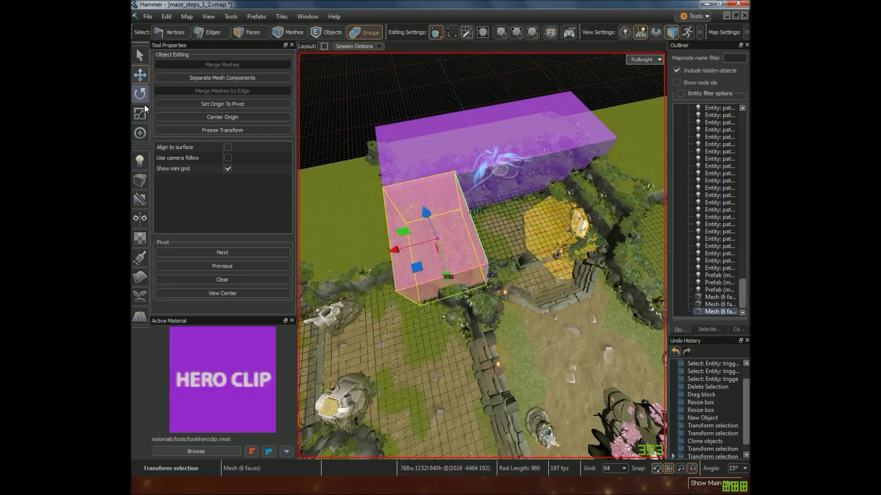
# - Clone the side hero clip mesh over to the maze walls on the opposite side of the clearing
pyautogui.moveTo(437, 238)
pyautogui.keyDown('alt'); pyautogui.mouseDown()
pyautogui.moveTo(399, 234)
pyautogui.moveTo(427, 241)
pyautogui.mouseUp(); pyautogui.keyUp('alt')
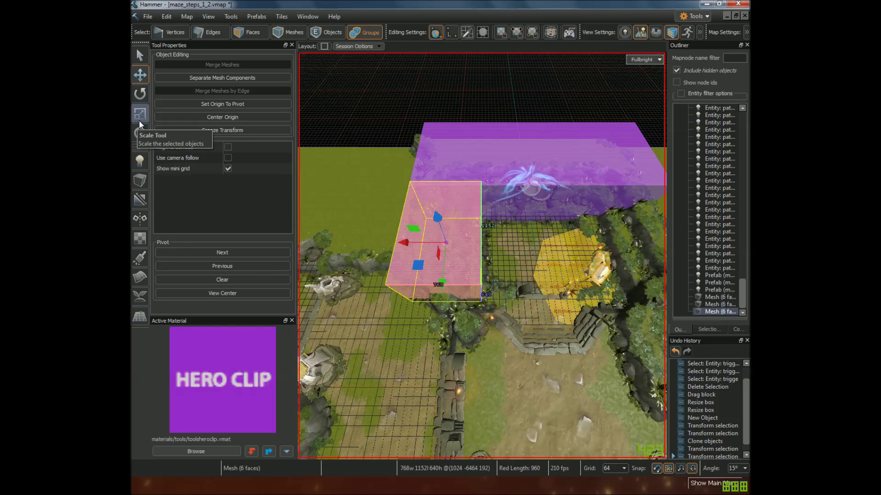
pyautogui.keyDown('alt'); pyautogui.moveTo(348, 232); pyautogui.dragTo(439, 236); pyautogui.keyUp('alt')
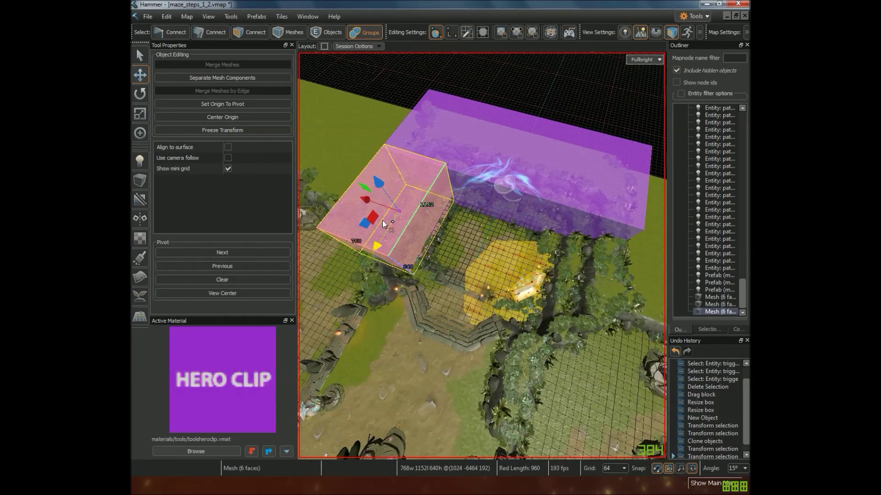
pyautogui.moveTo(366, 222)
pyautogui.keyDown('shift'); pyautogui.mouseDown()
pyautogui.moveTo(399, 212)
pyautogui.moveTo(590, 287)
pyautogui.moveTo(580, 283)
pyautogui.mouseUp(); pyautogui.keyUp('shift')
pyautogui.moveTo(580, 284); pyautogui.dragTo(642, 325, button='right')
pyautogui.moveTo(482, 256); pyautogui.dragTo(431, 234, button='right')
pyautogui.moveTo(514, 257); pyautogui.dragTo(523, 219, button='right')
pyautogui.moveTo(521, 209); pyautogui.dragTo(534, 205)
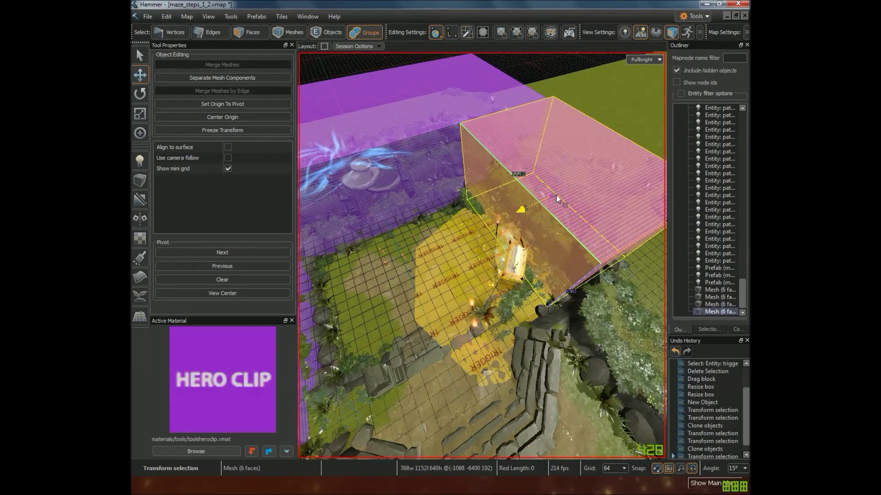
# - Shift the opposite clone outward to X position -1280, behind the inner wall beside the trigger area
pyautogui.moveTo(562, 199); pyautogui.dragTo(551, 247, button='right')
pyautogui.moveTo(536, 215); pyautogui.dragTo(583, 176, button='right')
pyautogui.moveTo(579, 146); pyautogui.dragTo(631, 150)
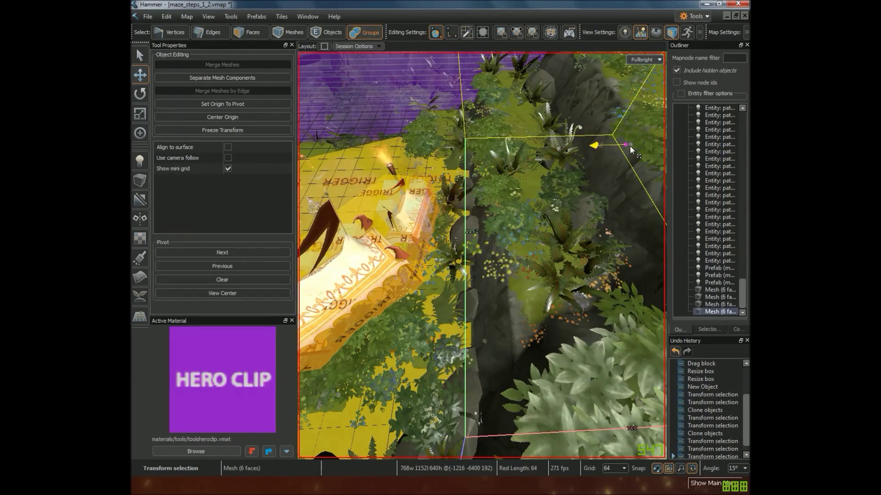
pyautogui.moveTo(609, 159); pyautogui.dragTo(624, 149, button='right')
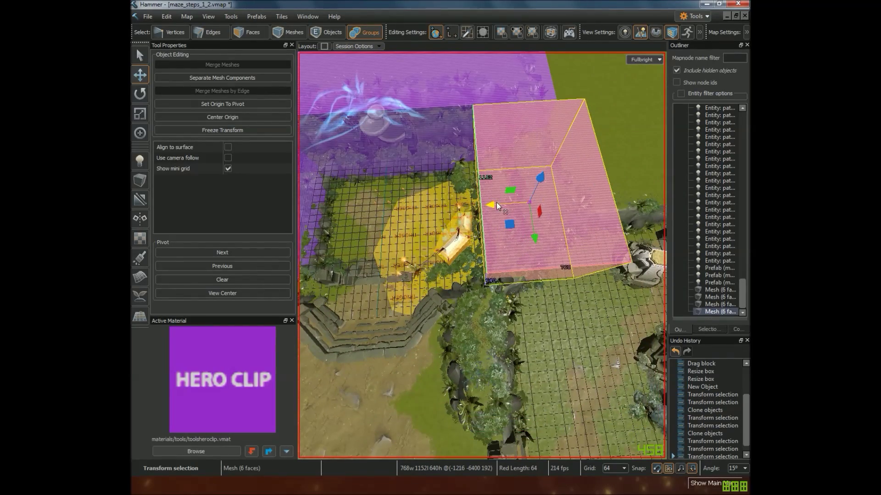
pyautogui.moveTo(497, 206); pyautogui.dragTo(541, 207)
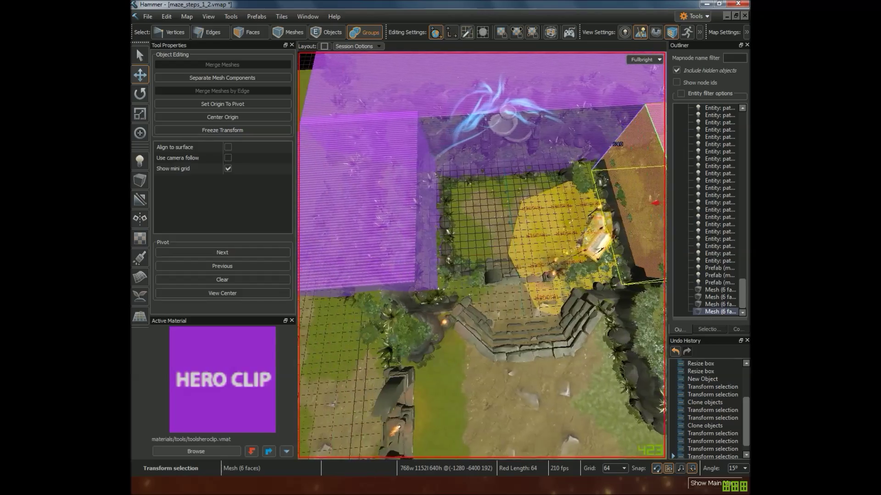
# - Try to shift the first side hero clip mesh along its length
pyautogui.click(447, 223)
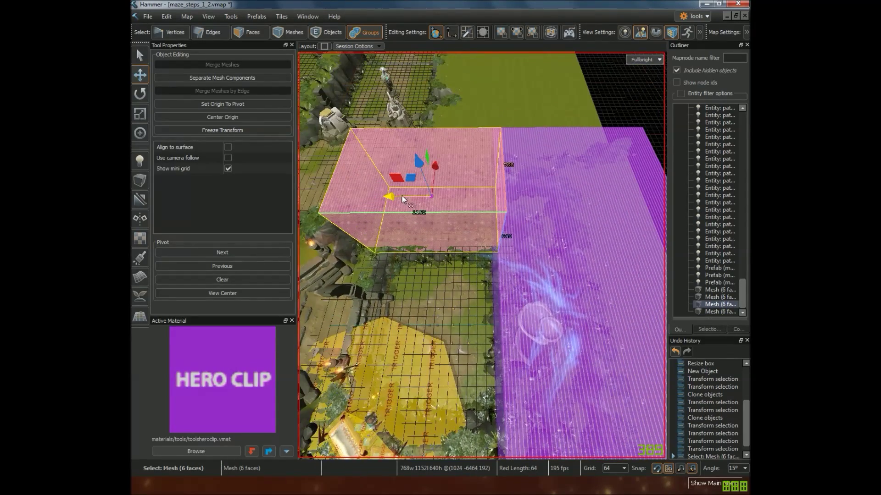
pyautogui.moveTo(429, 196); pyautogui.dragTo(429, 196)
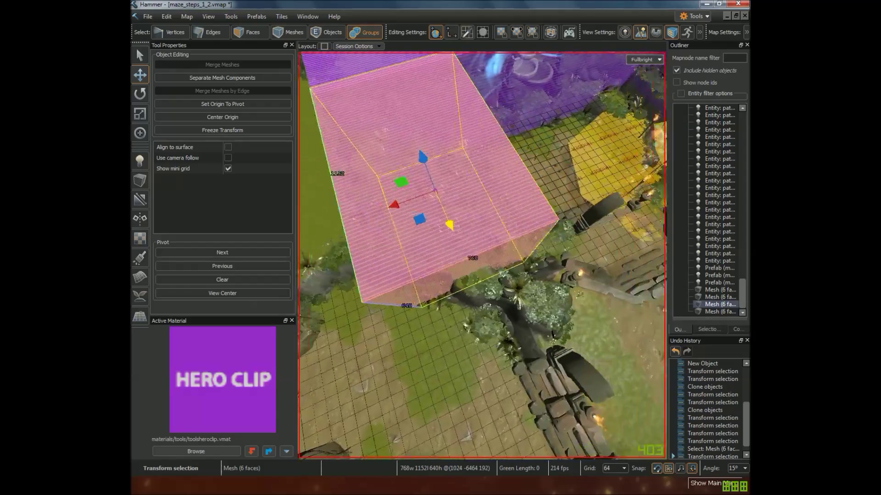
pyautogui.moveTo(481, 255); pyautogui.dragTo(431, 225, button='right')
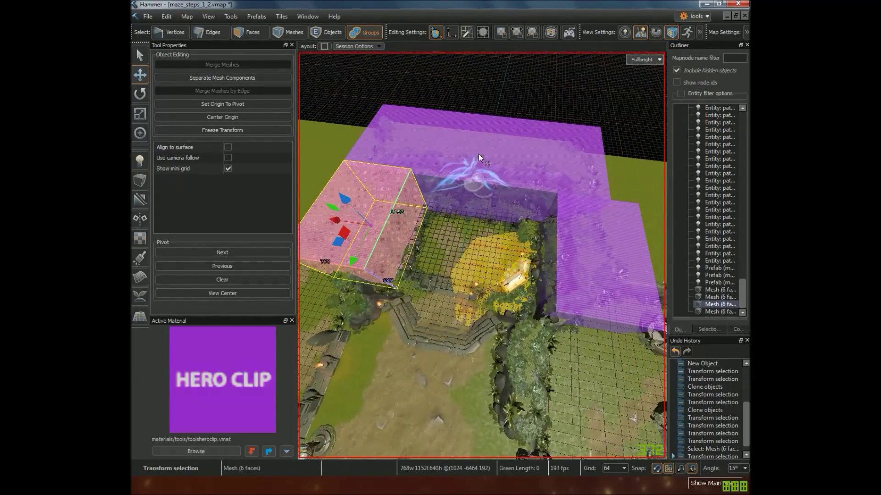
# - Select the rear hero clip mesh and examine how the three clip meshes cover the maze from several angles
pyautogui.click(520, 165)
pyautogui.moveTo(512, 190); pyautogui.dragTo(555, 260, button='right')
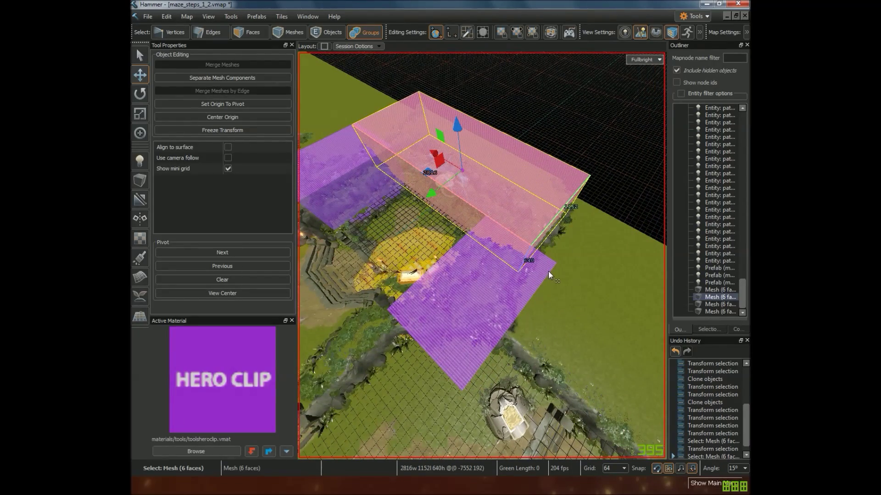
pyautogui.keyDown('alt'); pyautogui.moveTo(579, 250); pyautogui.dragTo(573, 232); pyautogui.keyUp('alt')
pyautogui.keyDown('alt'); pyautogui.moveTo(516, 282); pyautogui.dragTo(472, 266); pyautogui.keyUp('alt')
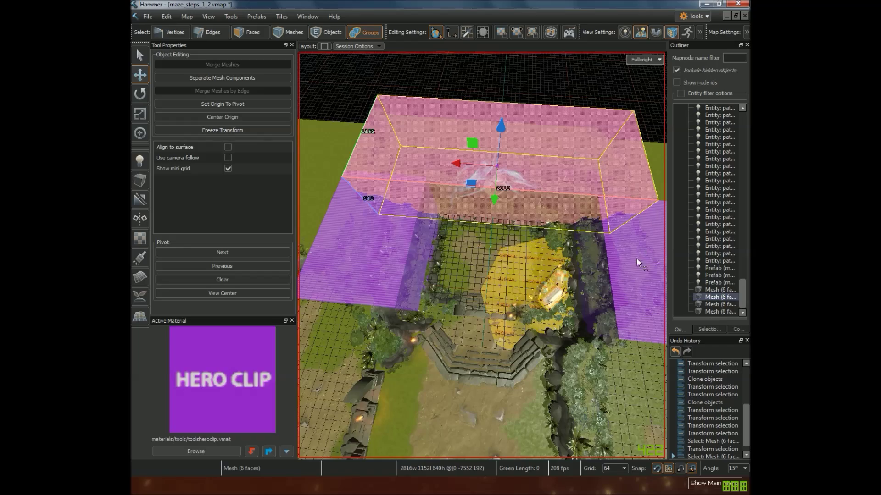
pyautogui.keyDown('alt'); pyautogui.moveTo(517, 269); pyautogui.dragTo(556, 276); pyautogui.keyUp('alt')
pyautogui.keyDown('alt'); pyautogui.moveTo(477, 275); pyautogui.dragTo(533, 291); pyautogui.keyUp('alt')
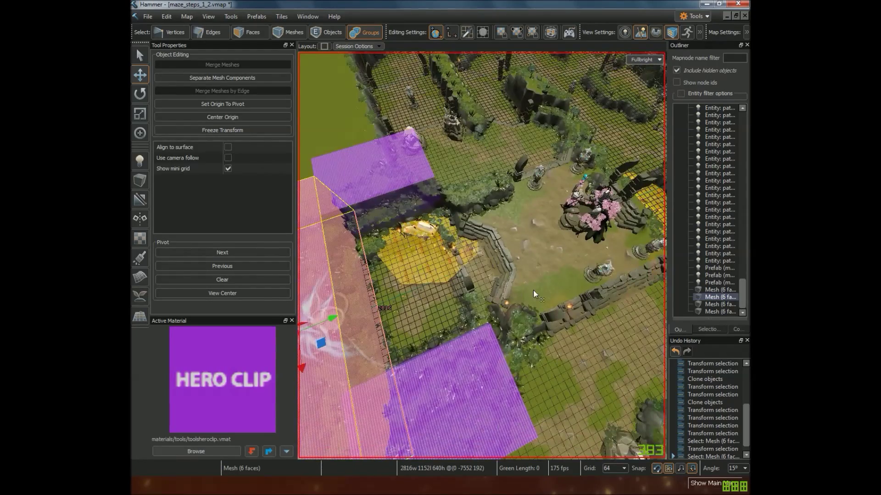
pyautogui.keyDown('alt'); pyautogui.moveTo(584, 197); pyautogui.dragTo(447, 232); pyautogui.keyUp('alt')
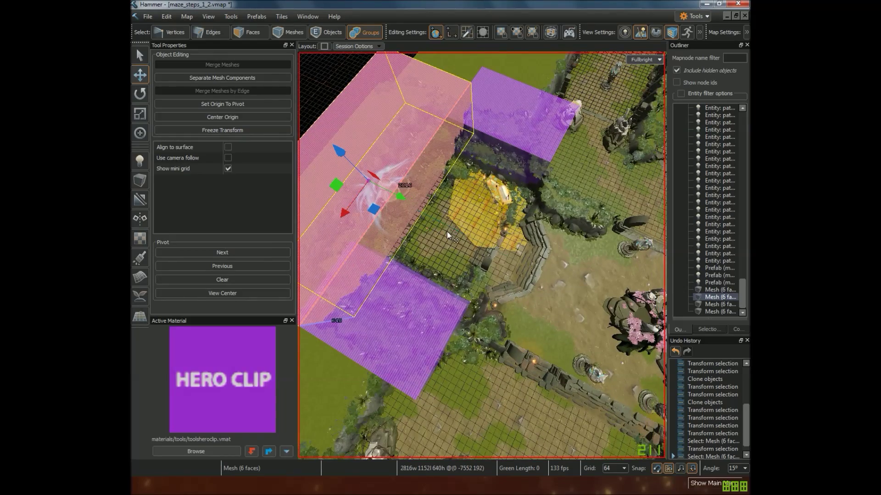
pyautogui.keyDown('alt'); pyautogui.moveTo(585, 276); pyautogui.dragTo(535, 286); pyautogui.keyUp('alt')
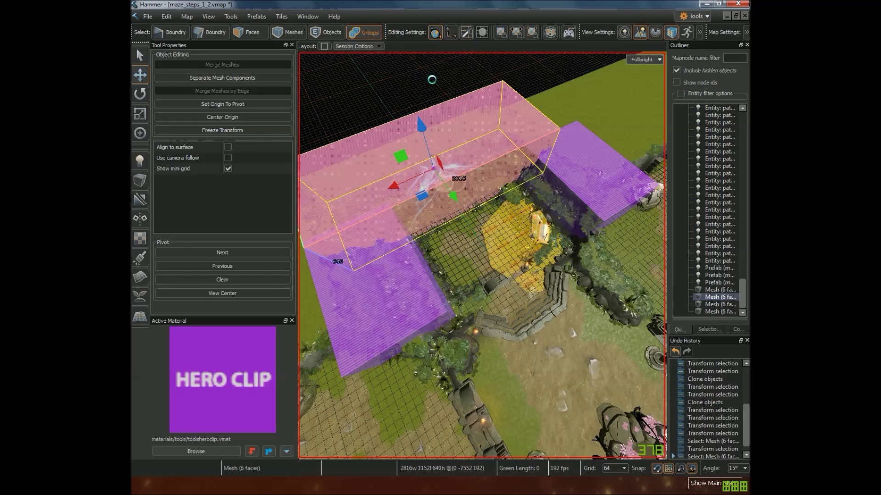
# - Save the map and build it with the Full Compile preset, loading it in the engine after building
pyautogui.hotkey('ctrl', 's')
pyautogui.press('F9')
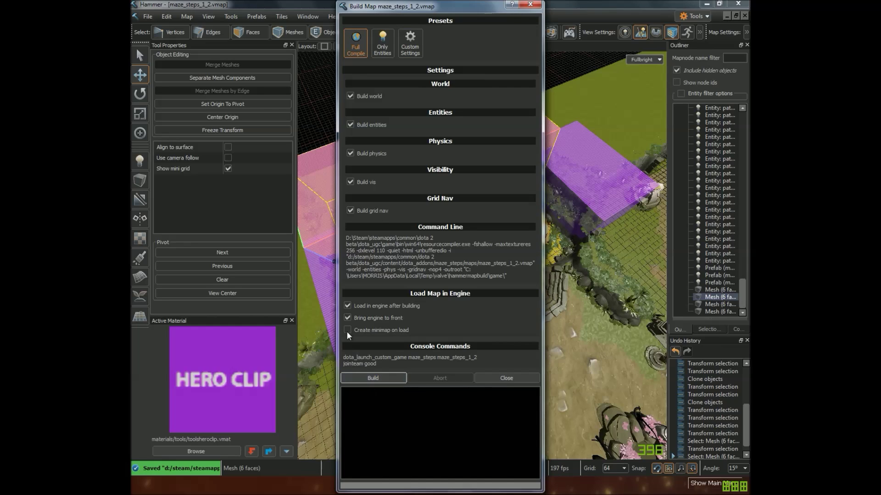
pyautogui.click(392, 378)
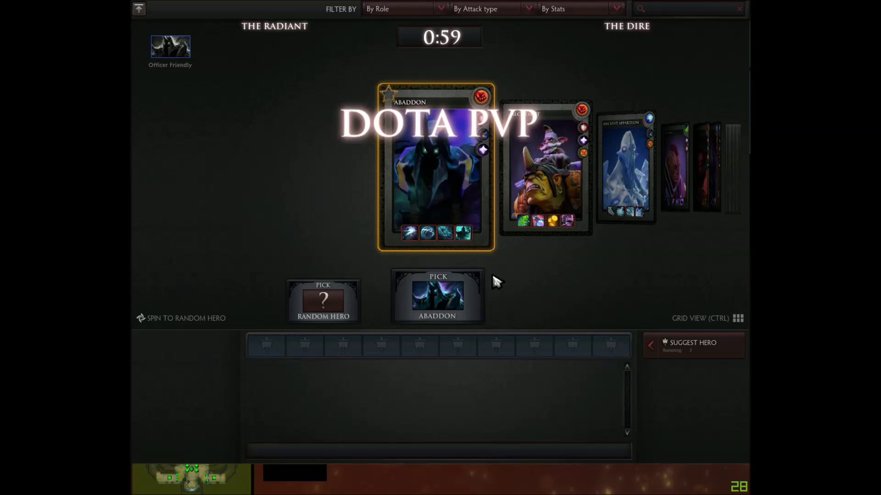
# - Pick a random hero in the launched Dota 2 game and start playing
pyautogui.click(327, 303)
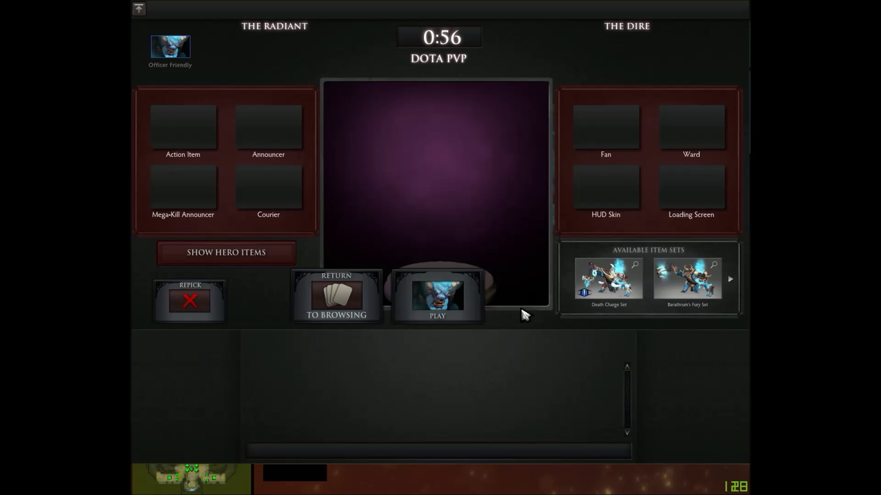
pyautogui.click(442, 307)
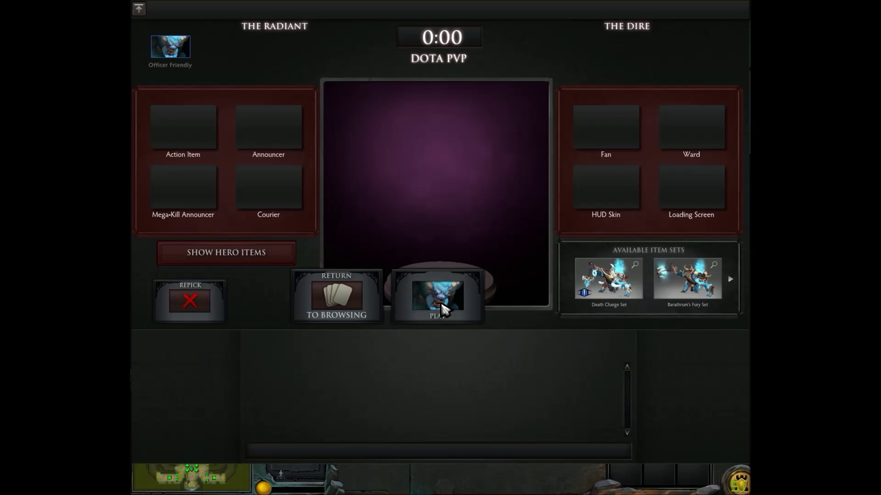